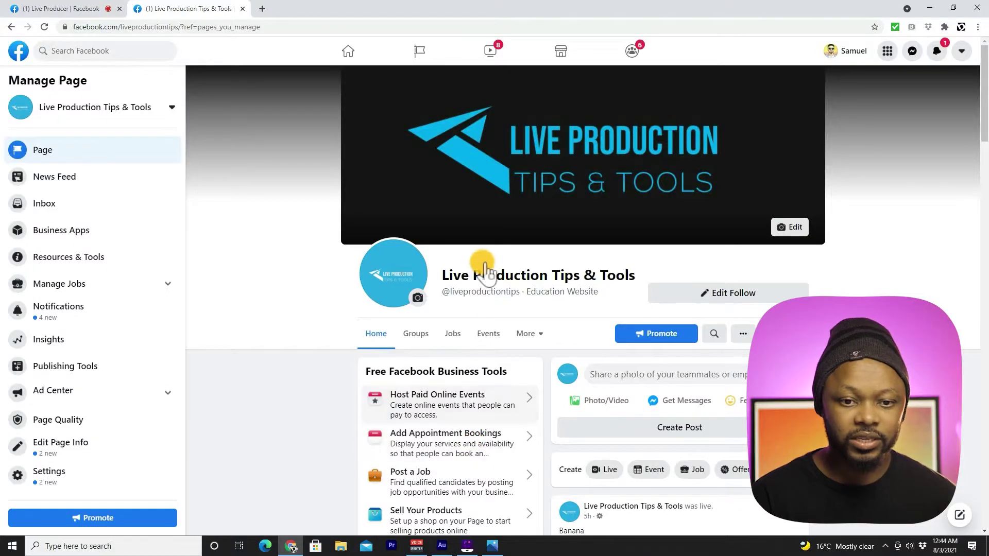
# - Start a live video for the Live Production Tips & Tools page from the Create row
pyautogui.scroll(-3, 481, 262)
pyautogui.scroll(2, 487, 272)
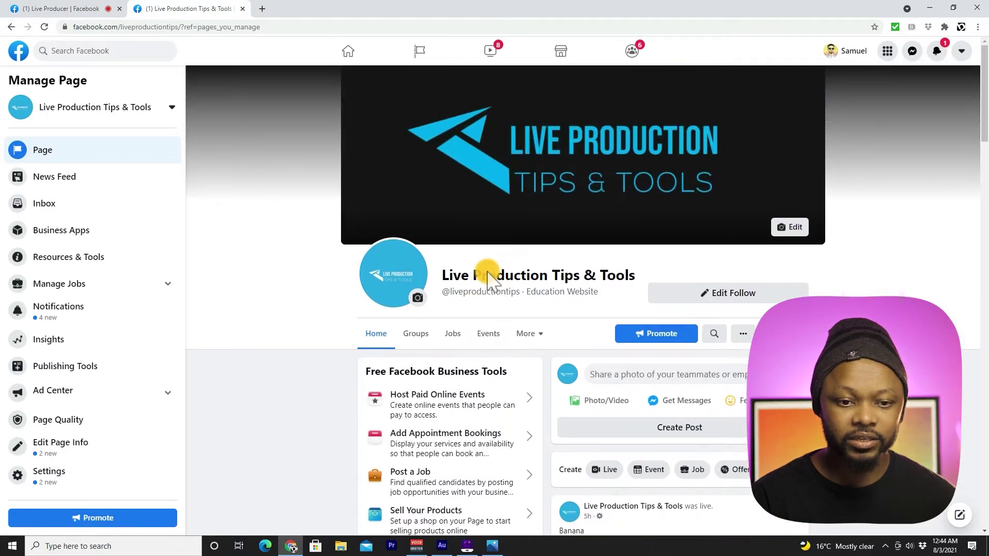
pyautogui.scroll(-1, 486, 278)
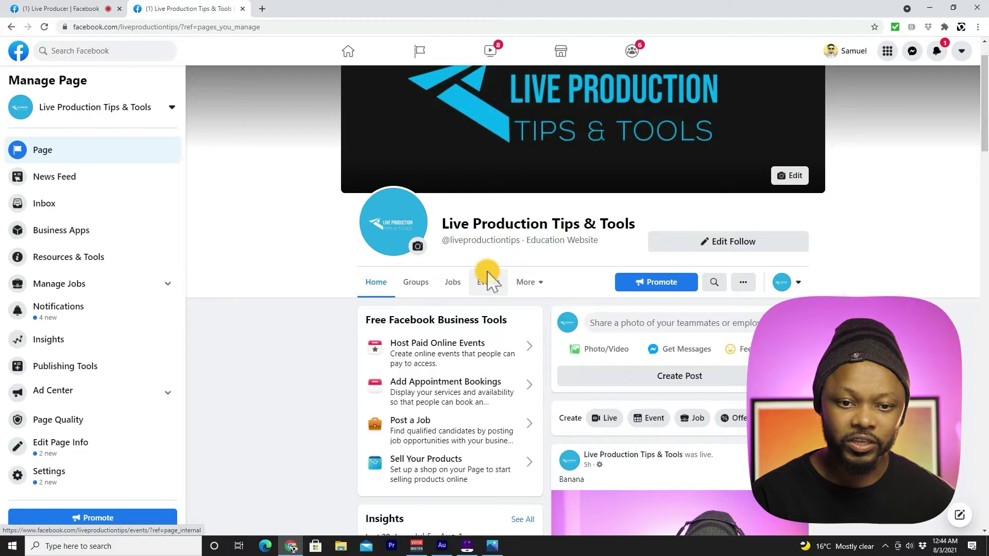
pyautogui.scroll(-3, 419, 280)
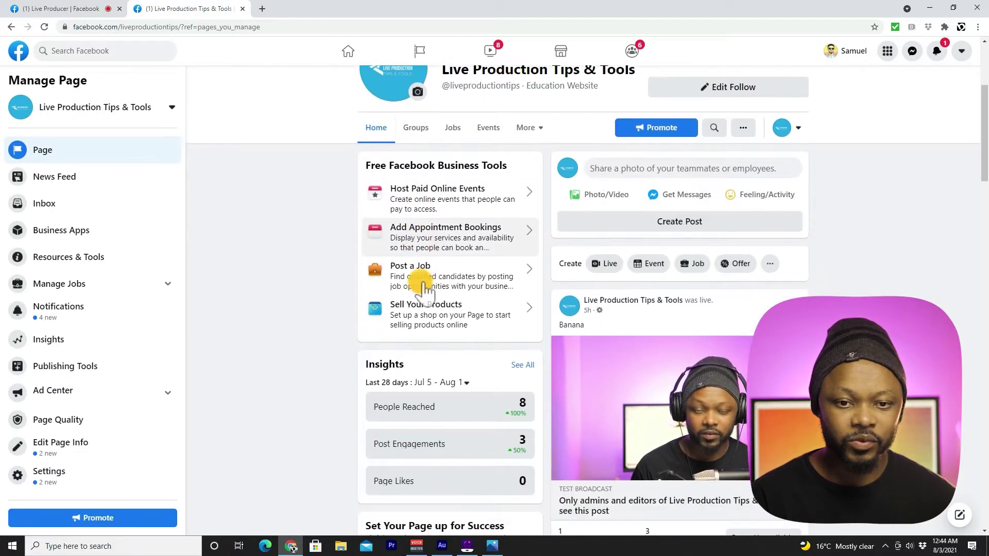
pyautogui.scroll(3, 420, 280)
pyautogui.scroll(-3, 421, 288)
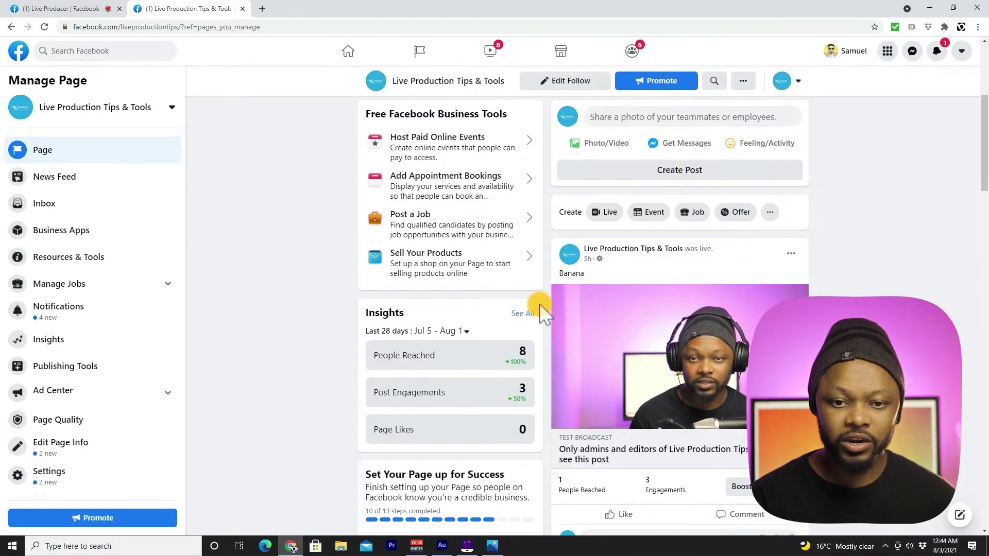
pyautogui.scroll(1, 585, 345)
pyautogui.scroll(1, 584, 343)
pyautogui.scroll(-1, 578, 340)
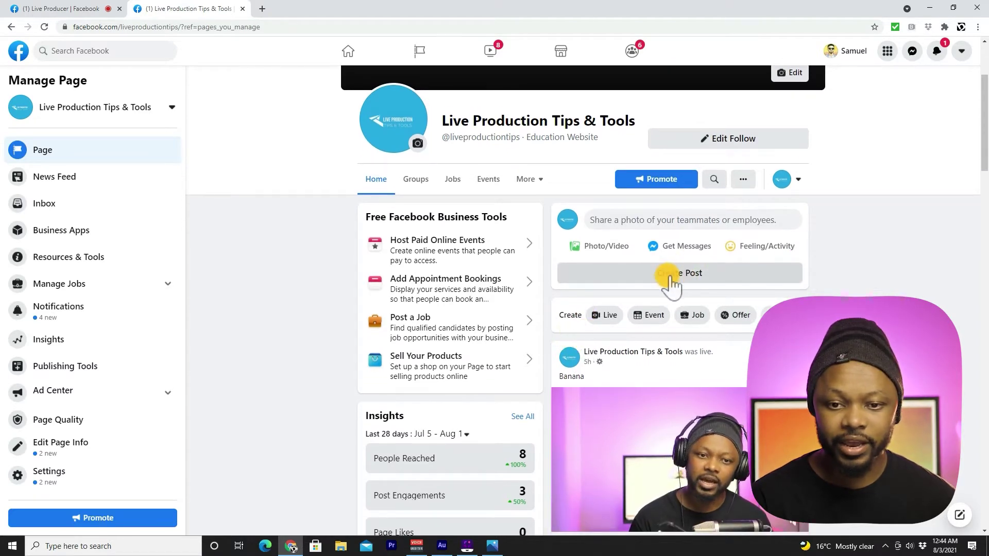
pyautogui.scroll(-1, 639, 276)
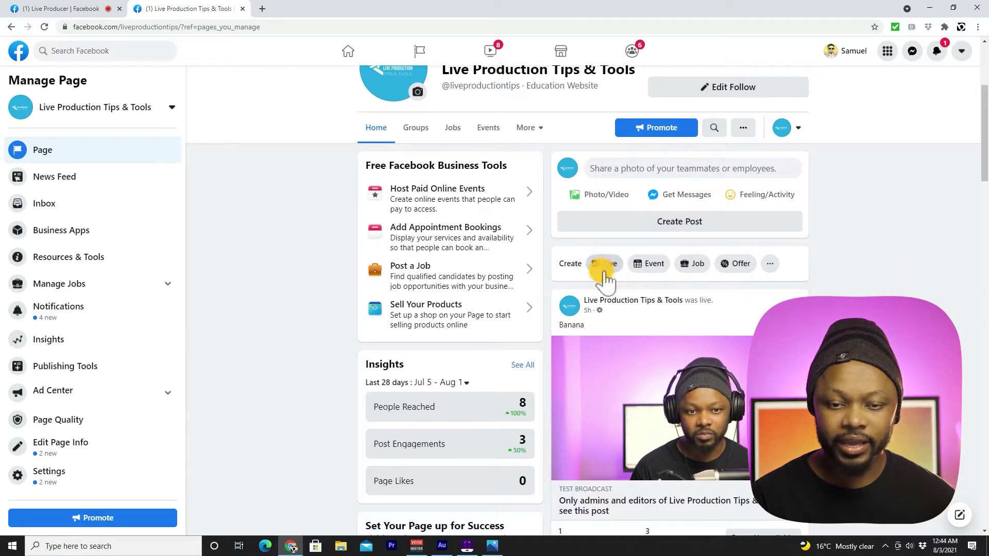
pyautogui.click(609, 266)
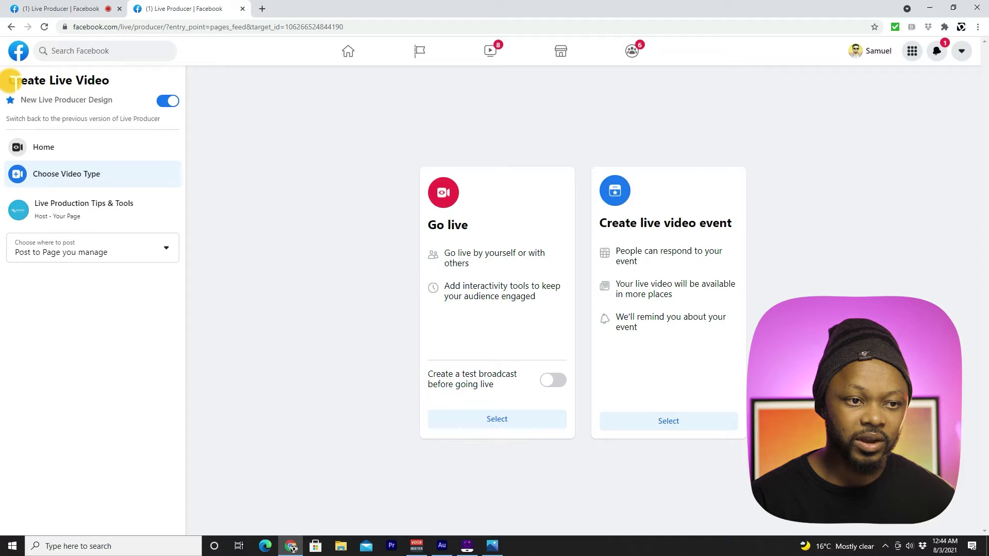
# - Highlight the Create Live Video heading and the Host - Your Page subtitle for emphasis
pyautogui.moveTo(9, 80); pyautogui.dragTo(102, 80)
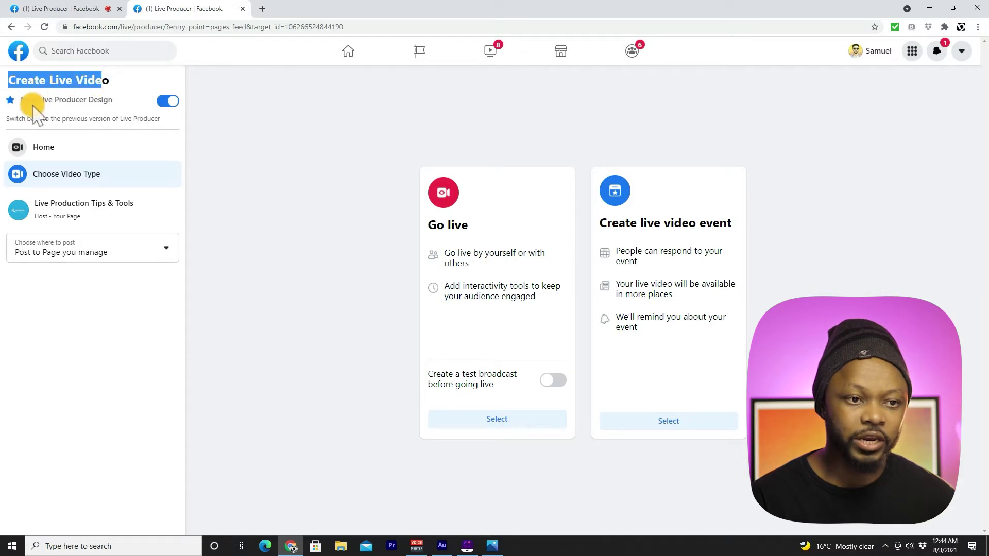
pyautogui.click(118, 78)
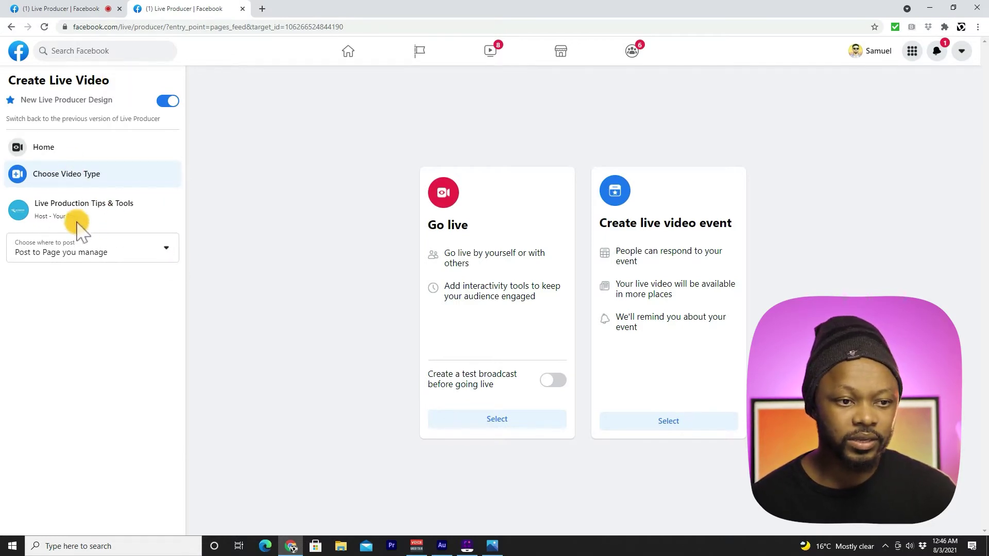
pyautogui.tripleClick(47, 217)
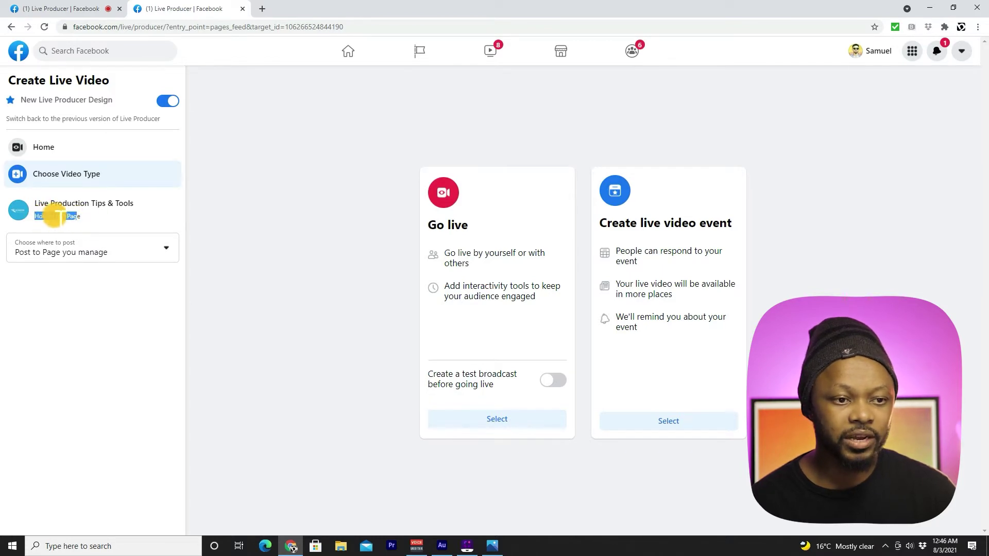
pyautogui.click(219, 224)
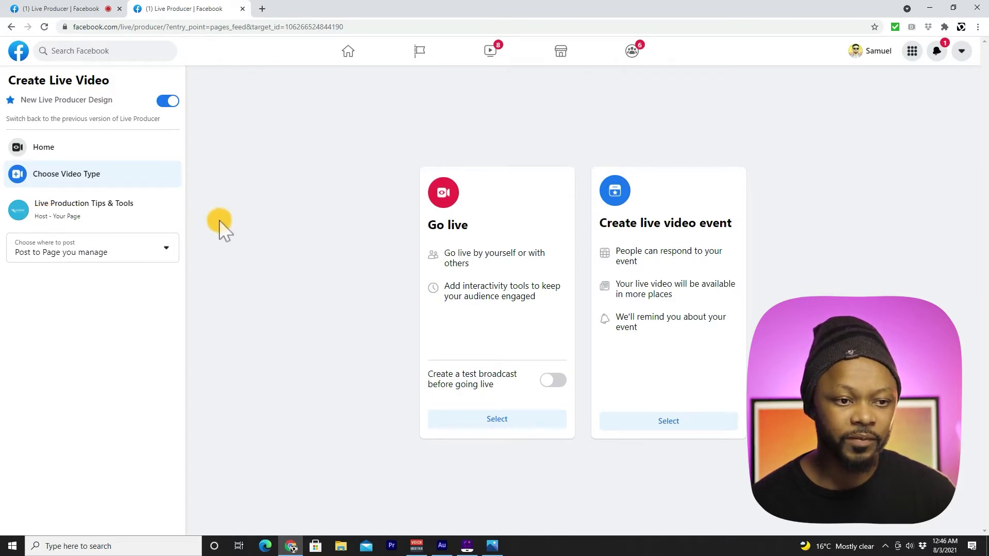
# - Review the Post to Page choices unchanged, then pick Go live rather than an event
pyautogui.click(144, 260)
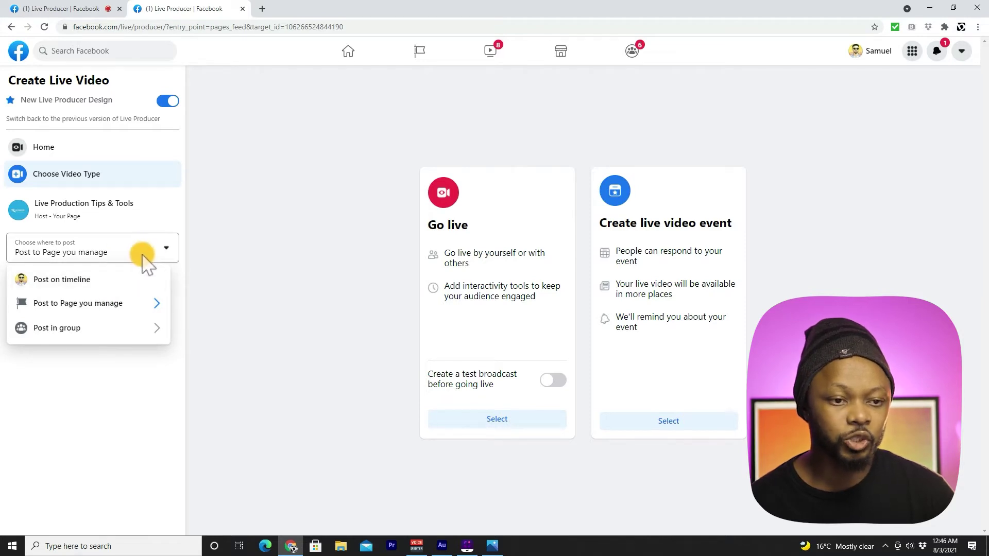
pyautogui.click(206, 234)
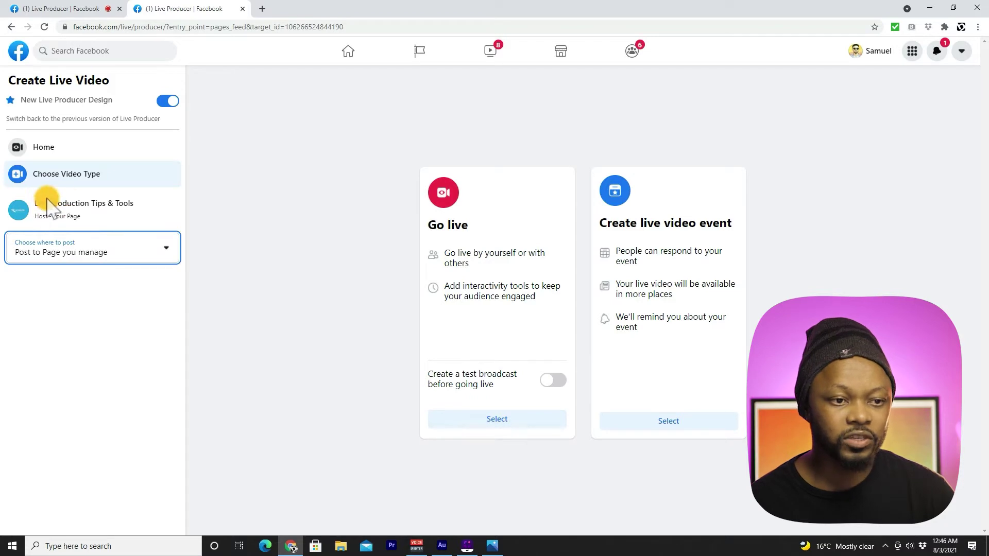
pyautogui.moveTo(34, 203); pyautogui.dragTo(92, 203)
pyautogui.click(137, 203)
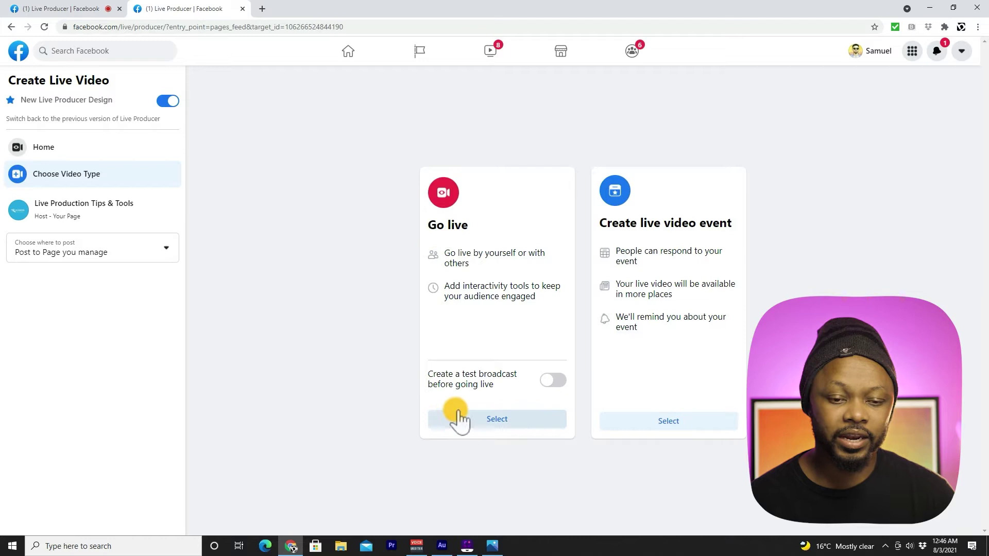
pyautogui.click(498, 423)
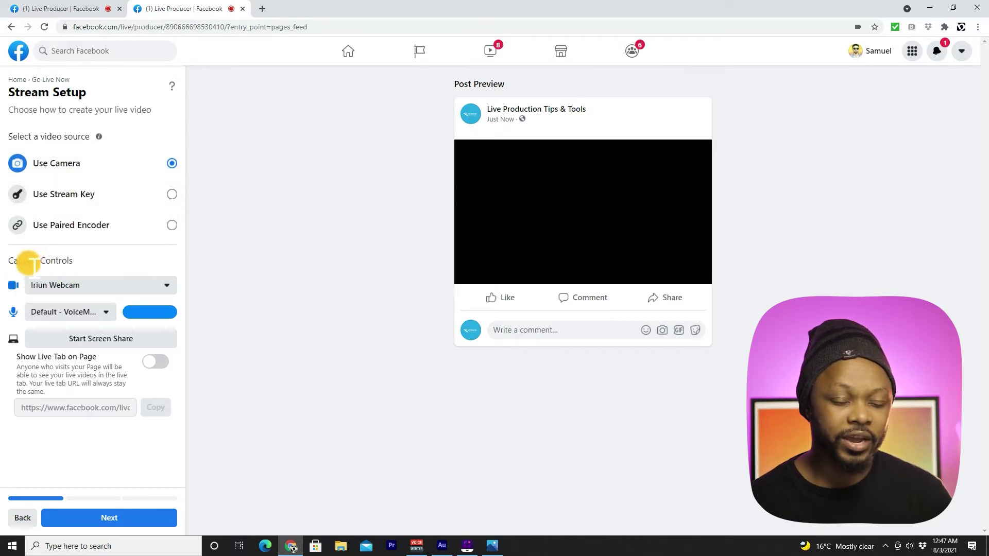
# - Switch the Camera Controls camera to the USB Video (534d:2109) capture card
pyautogui.moveTo(27, 261); pyautogui.dragTo(62, 261)
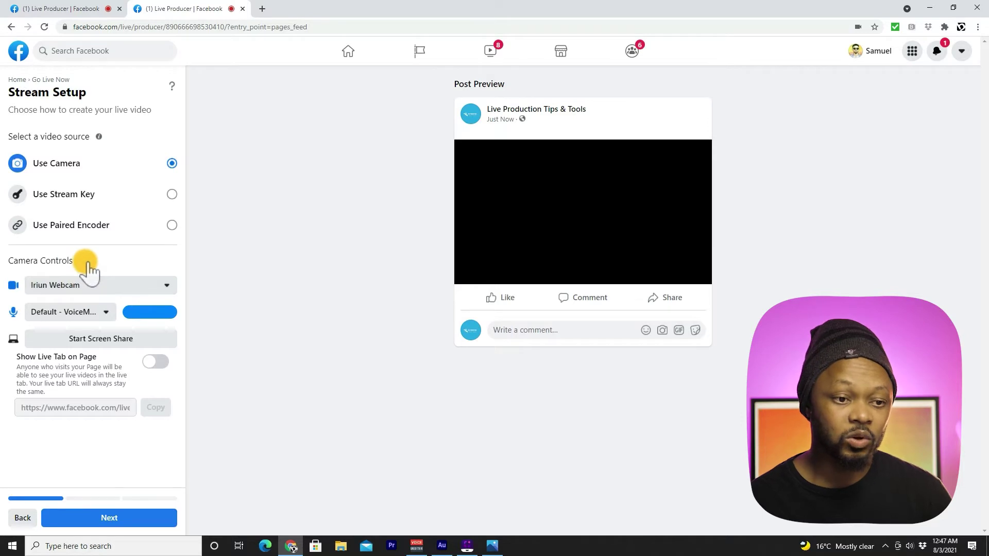
pyautogui.click(109, 289)
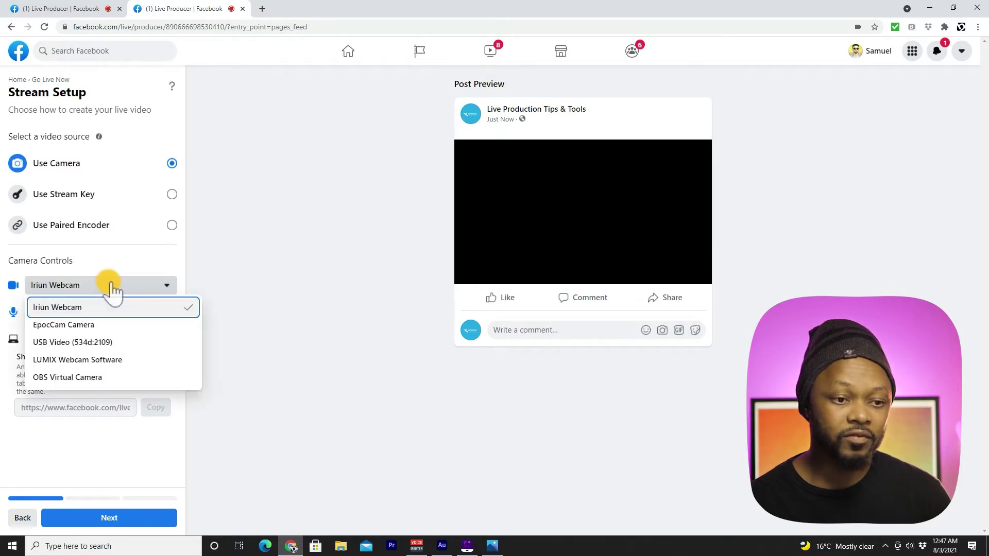
pyautogui.click(78, 343)
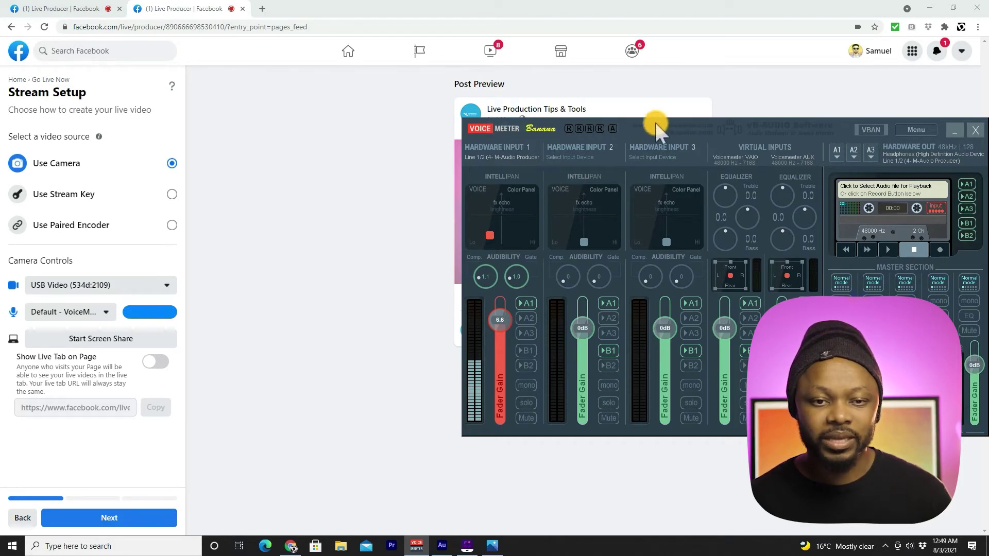
# - Shift the Voicemeeter Banana window aside and minimize it to reveal the camera preview
pyautogui.moveTo(655, 122); pyautogui.dragTo(644, 120)
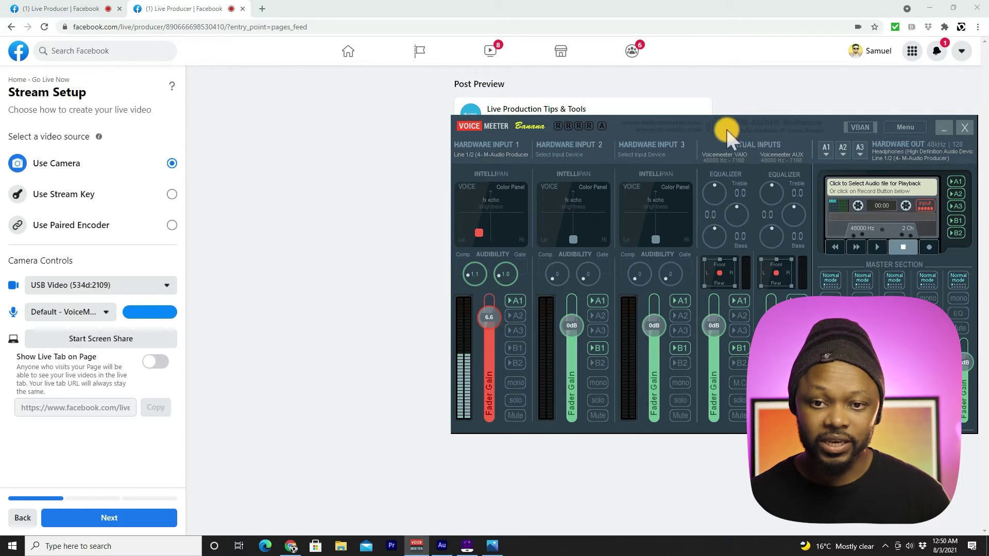
pyautogui.moveTo(728, 124); pyautogui.dragTo(718, 132)
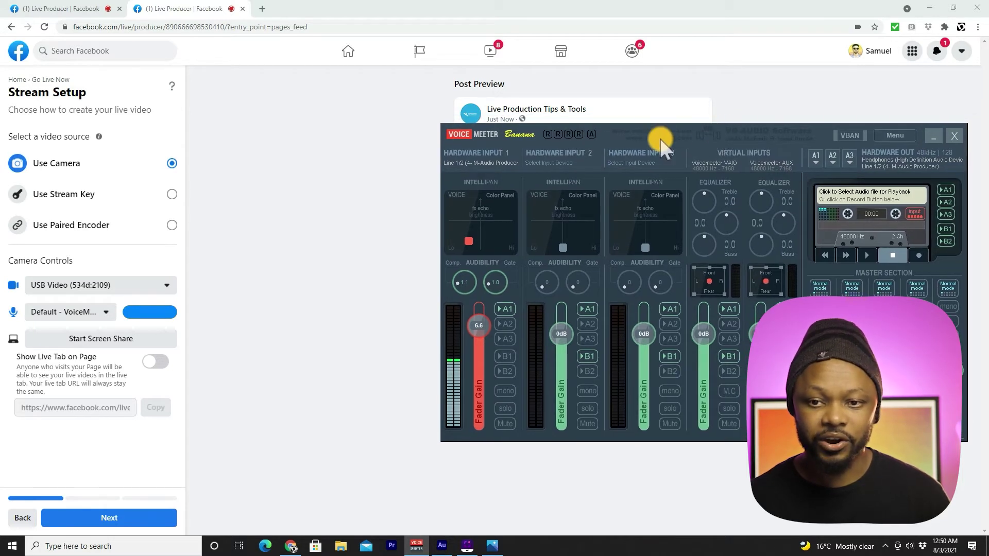
pyautogui.click(929, 138)
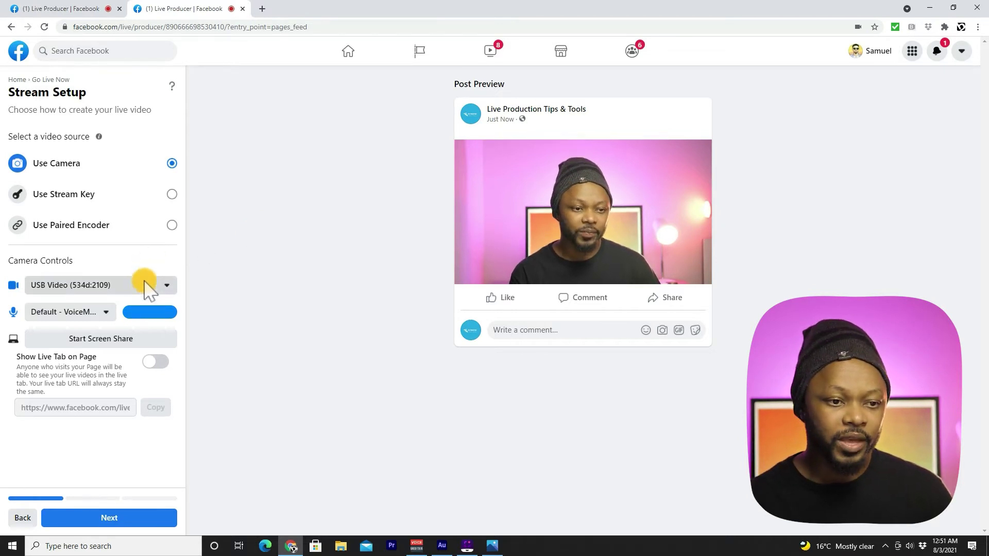
# - Review the available microphone inputs, leaving Default - VoiceMeeter Output selected
pyautogui.click(105, 314)
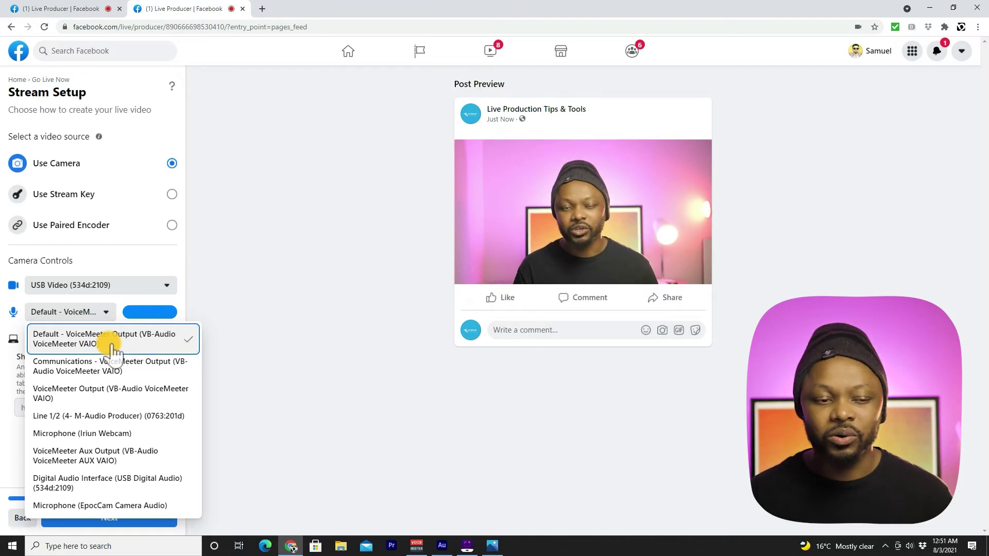
pyautogui.click(229, 317)
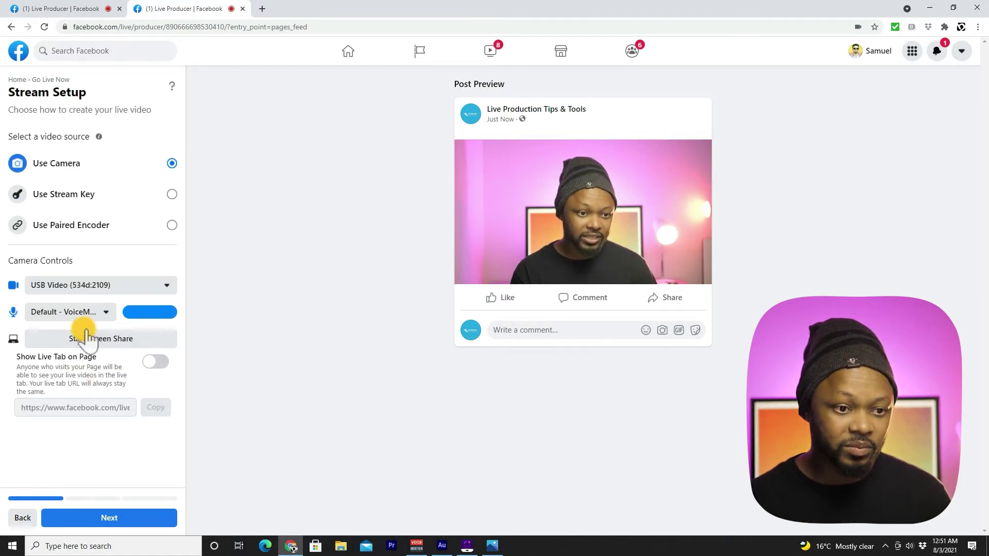
pyautogui.click(93, 312)
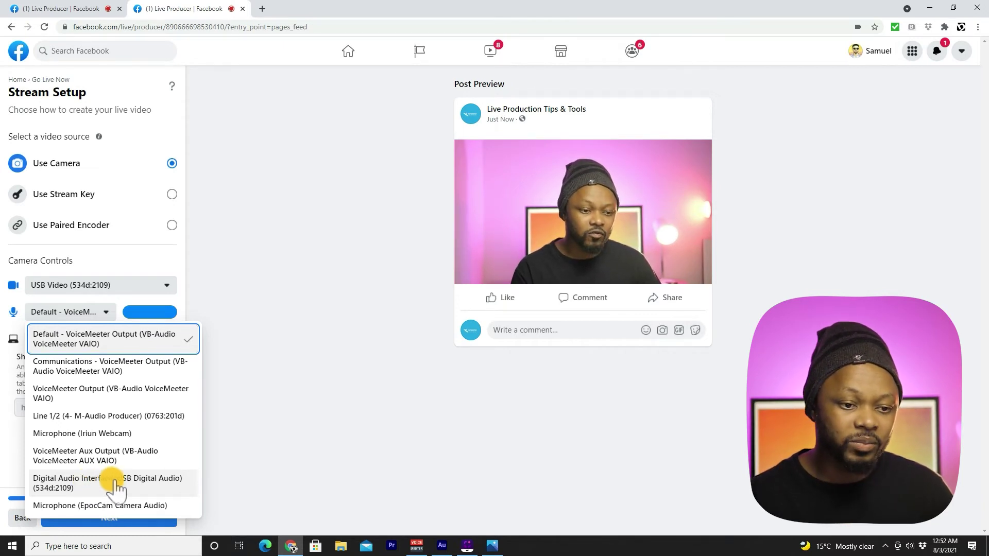
# - Try the Digital Audio Interface microphone, then revert to Default - VoiceMeeter Output
pyautogui.click(103, 484)
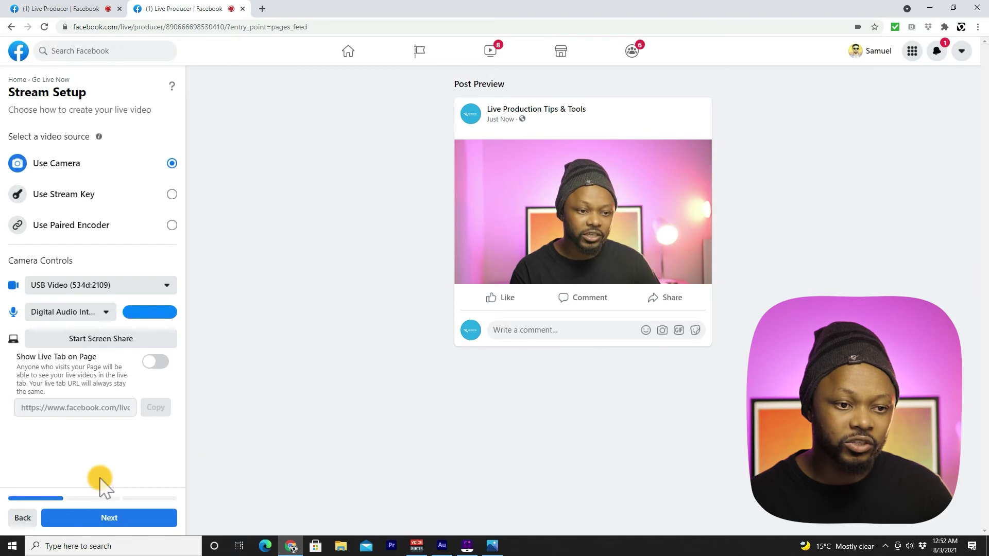
pyautogui.click(97, 313)
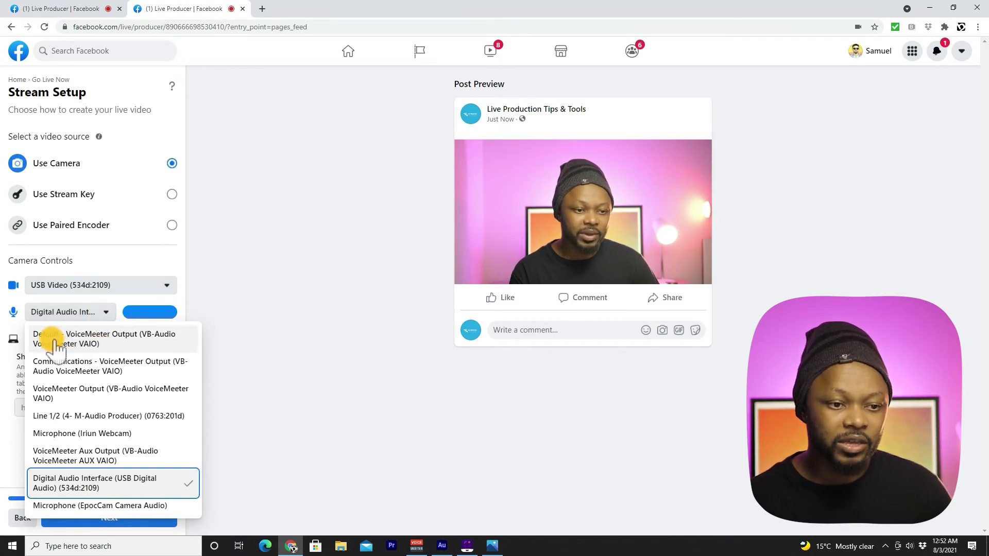
pyautogui.click(82, 345)
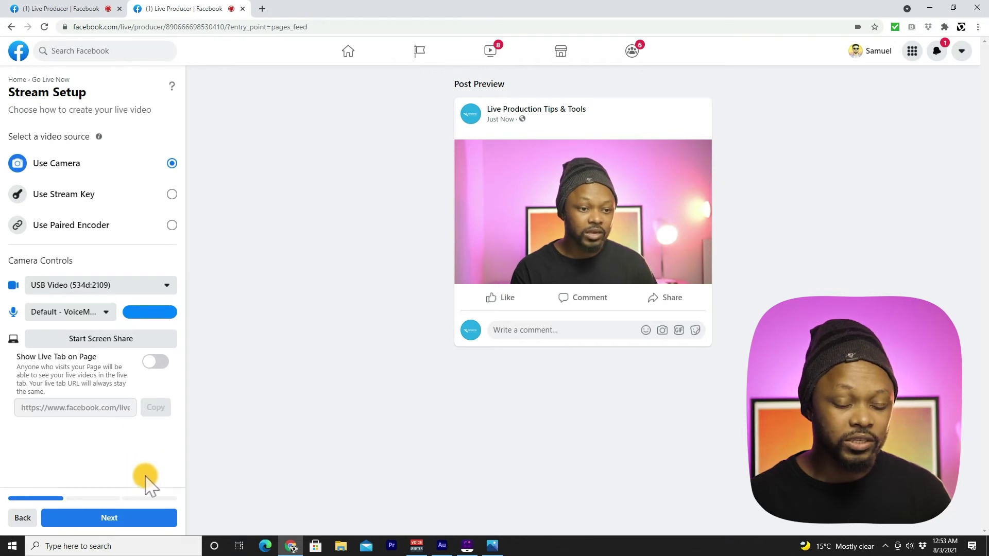
# - Enter post details: title 'Testing Live Stream' and description 'This is a test'
pyautogui.click(119, 519)
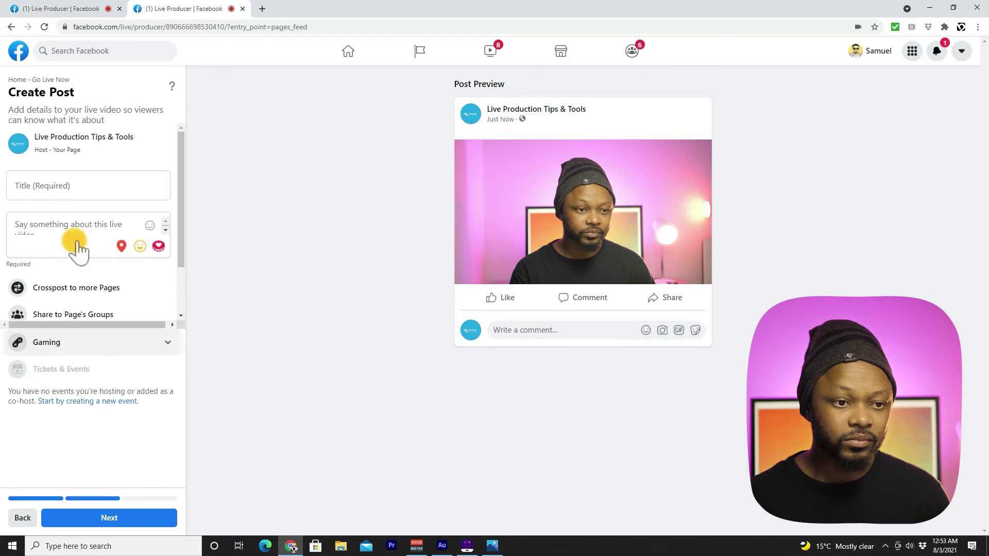
pyautogui.click(53, 189)
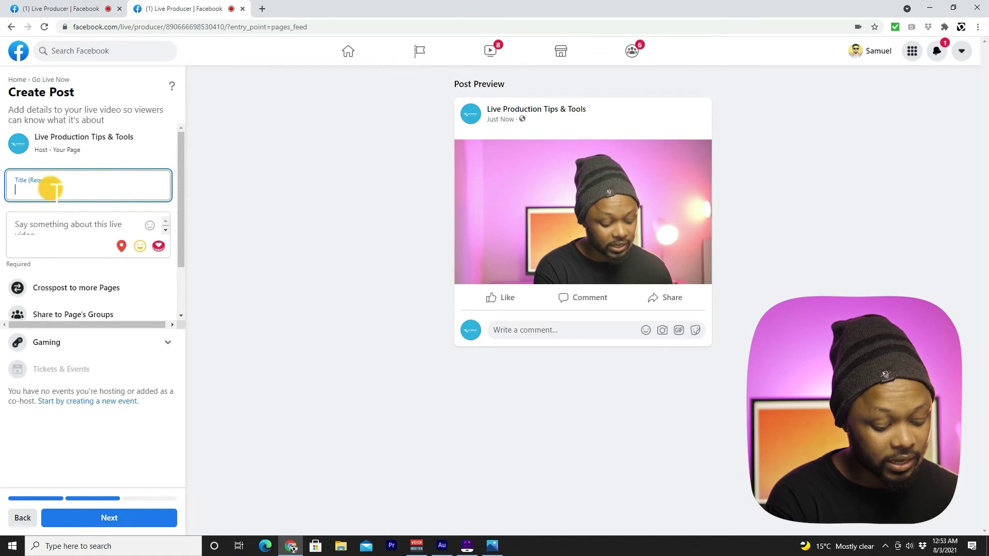
pyautogui.write('Testing Live Stream')
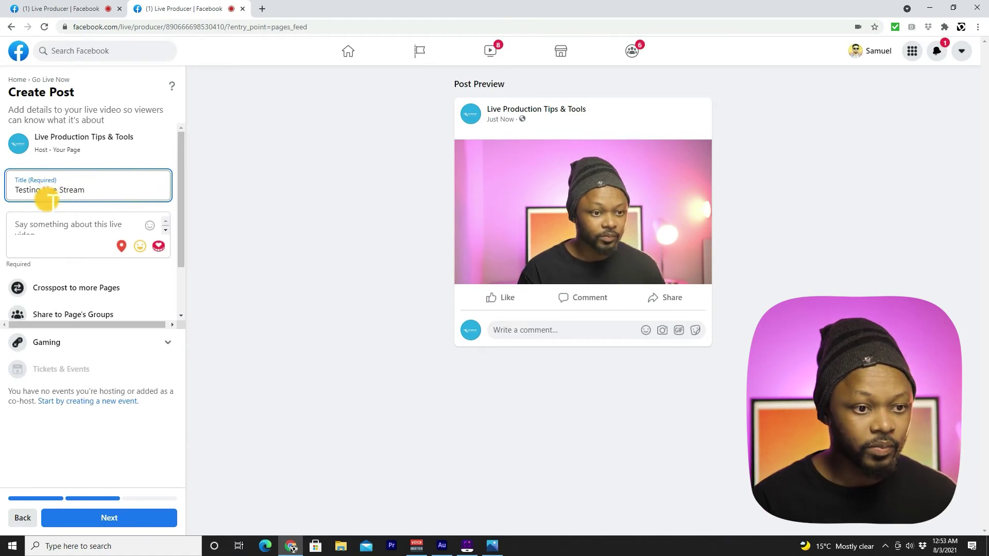
pyautogui.click(43, 225)
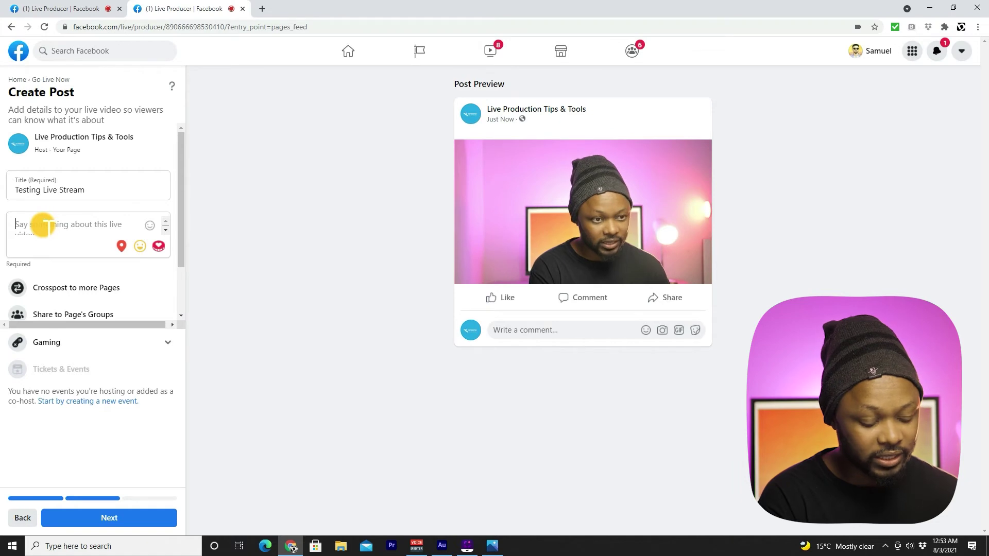
pyautogui.write('This')
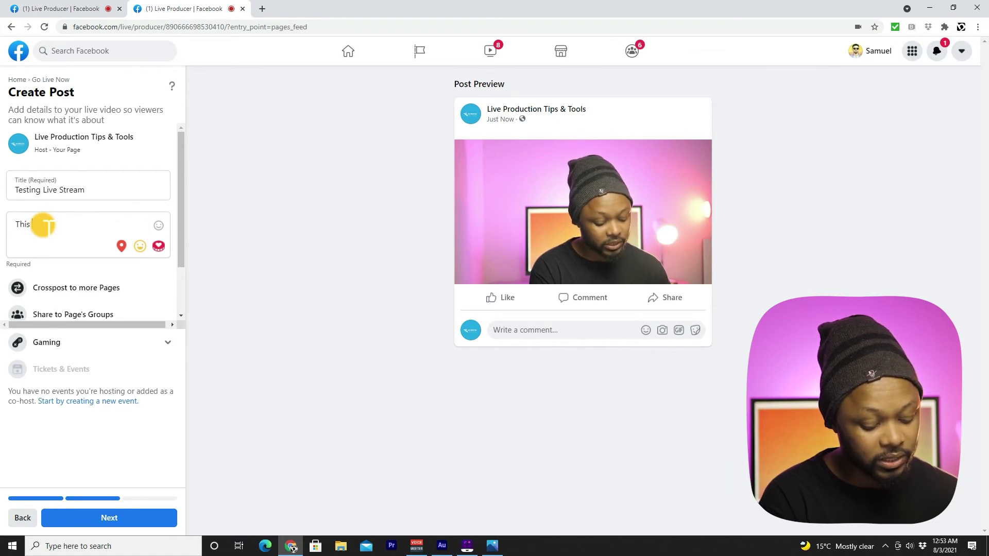
pyautogui.write(' is a test')
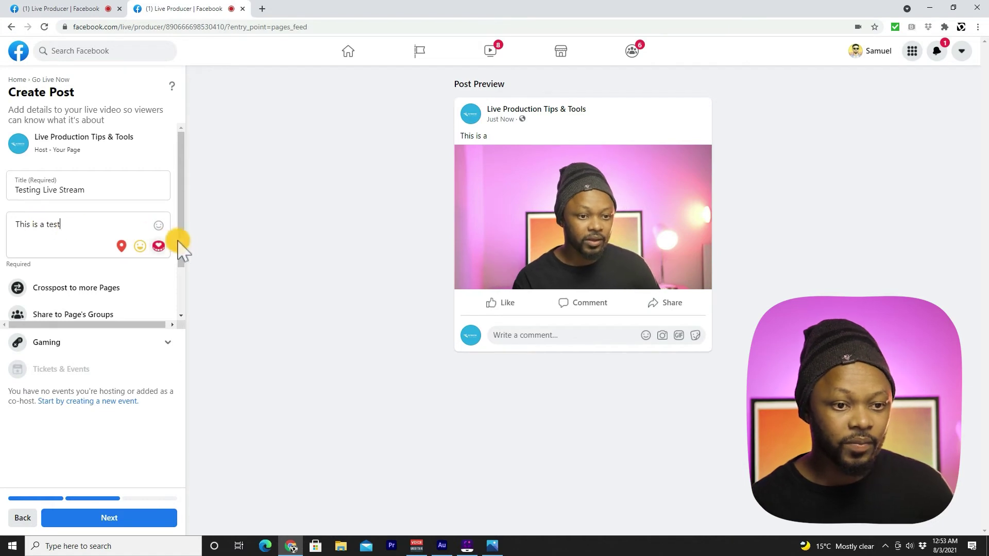
pyautogui.moveTo(180, 258); pyautogui.dragTo(178, 307)
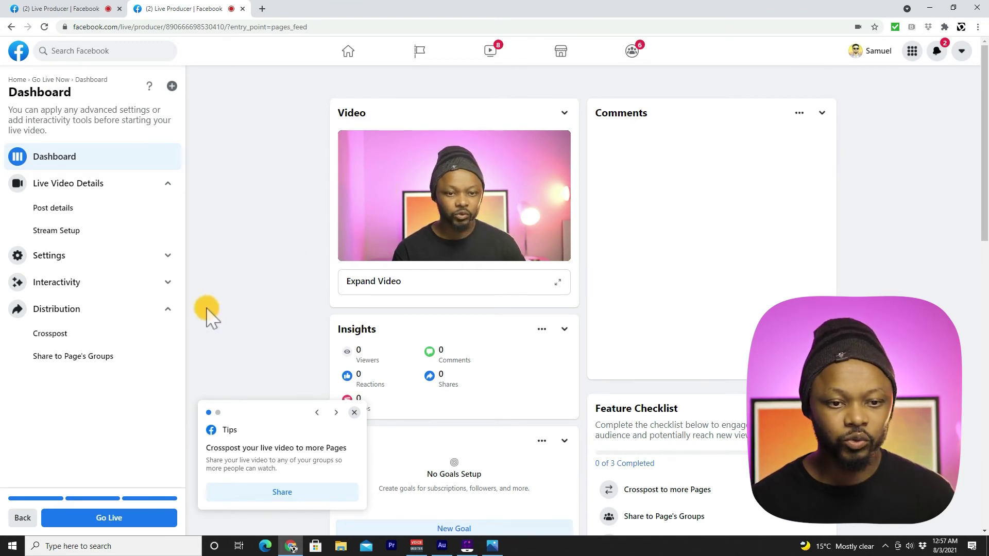
# - Go live with the Testing Live Stream broadcast after the countdown
pyautogui.click(132, 517)
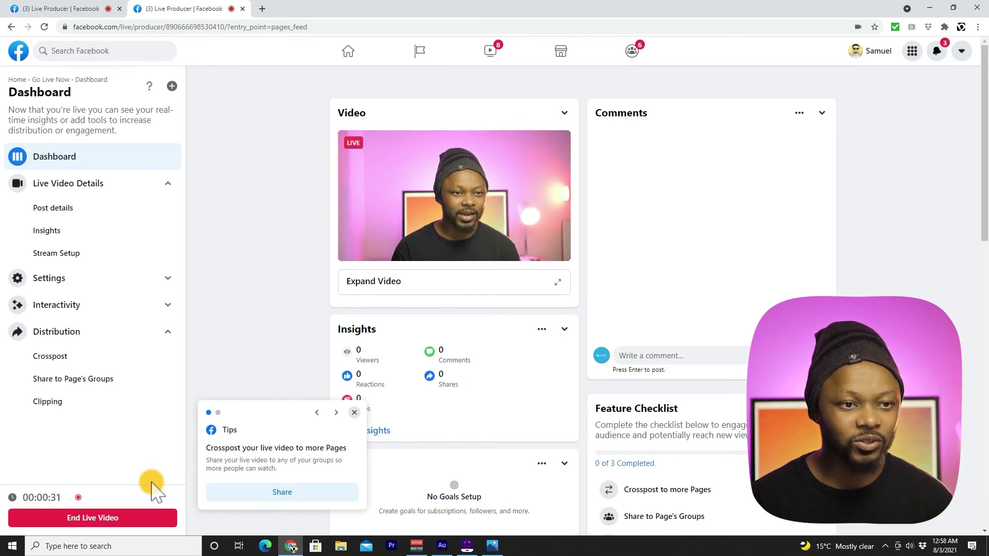
# - Confirm the Page feed shows the post live, then return to the broadcast dashboard
pyautogui.click(63, 9)
pyautogui.click(207, 8)
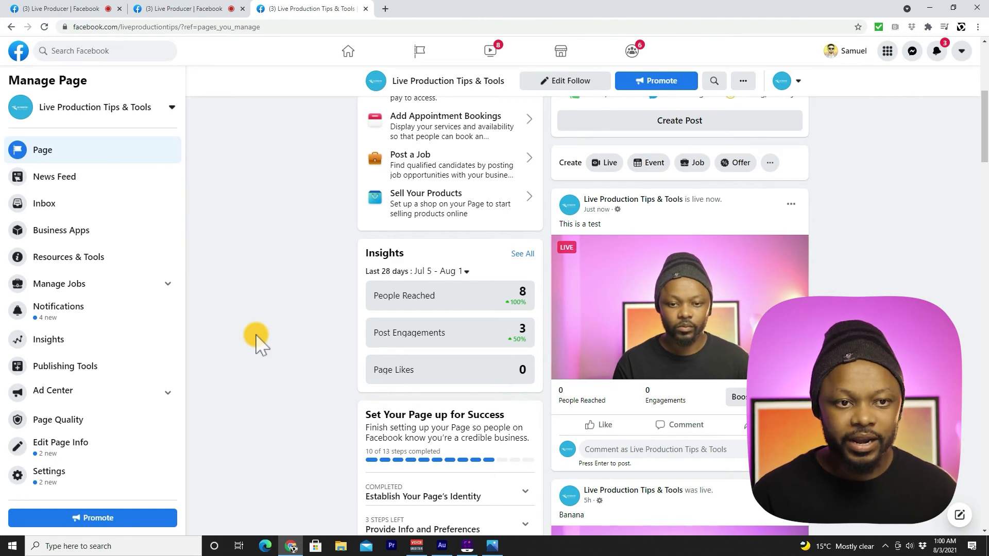
pyautogui.click(181, 9)
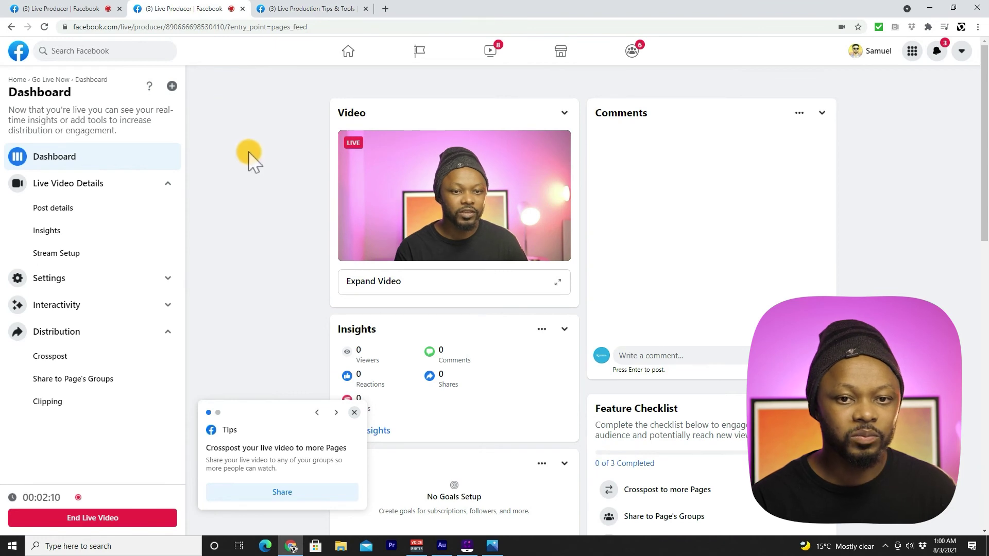
pyautogui.scroll(-1, 248, 158)
pyautogui.scroll(1, 250, 160)
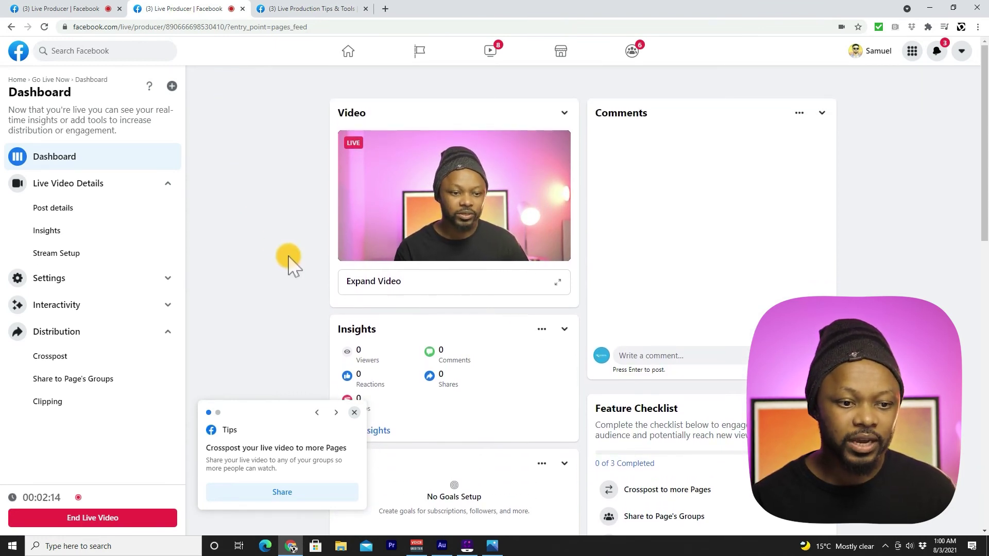
# - End the Testing Live Stream broadcast at 00:02:18 and confirm
pyautogui.click(105, 520)
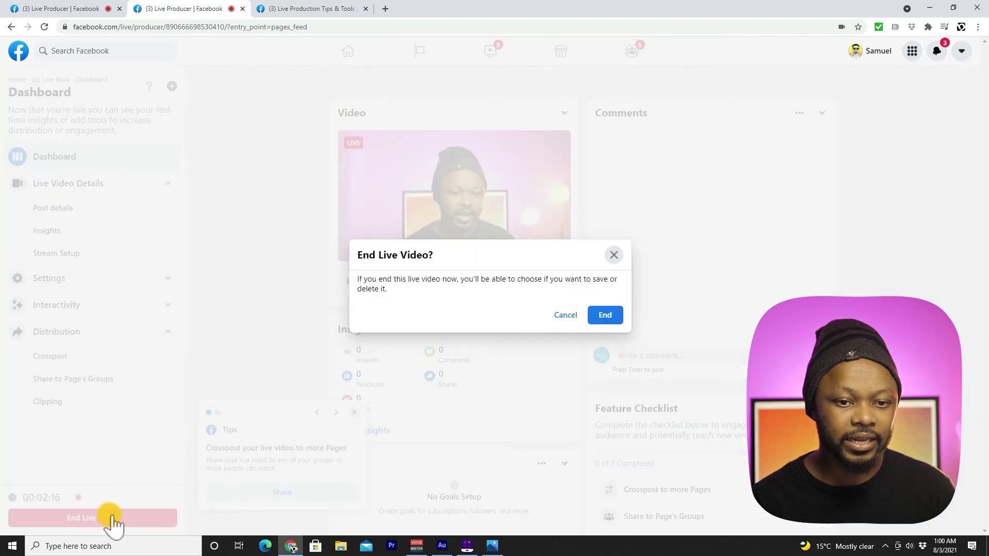
pyautogui.click(605, 315)
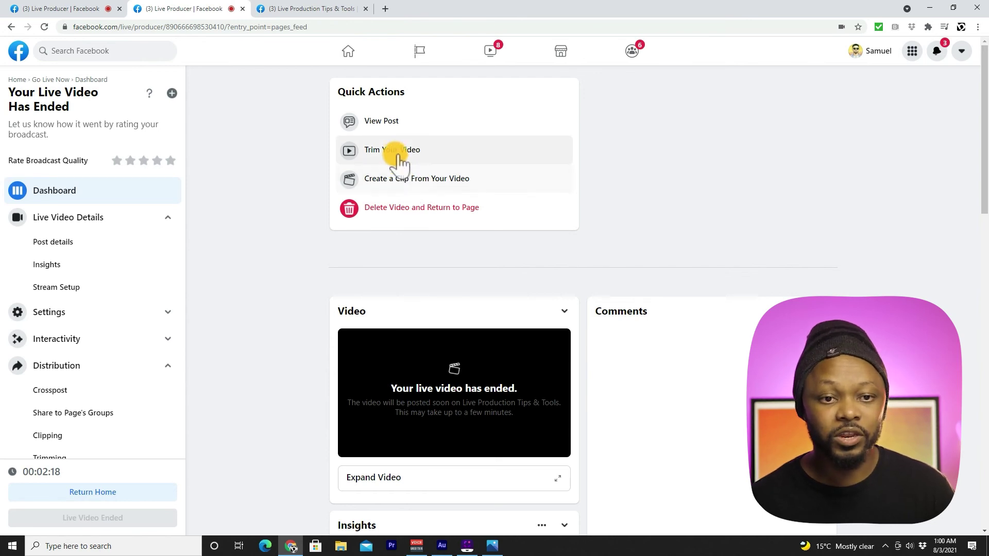
# - Open the ended 'Testing Live Stream' post to watch its 2:26 replay
pyautogui.click(375, 123)
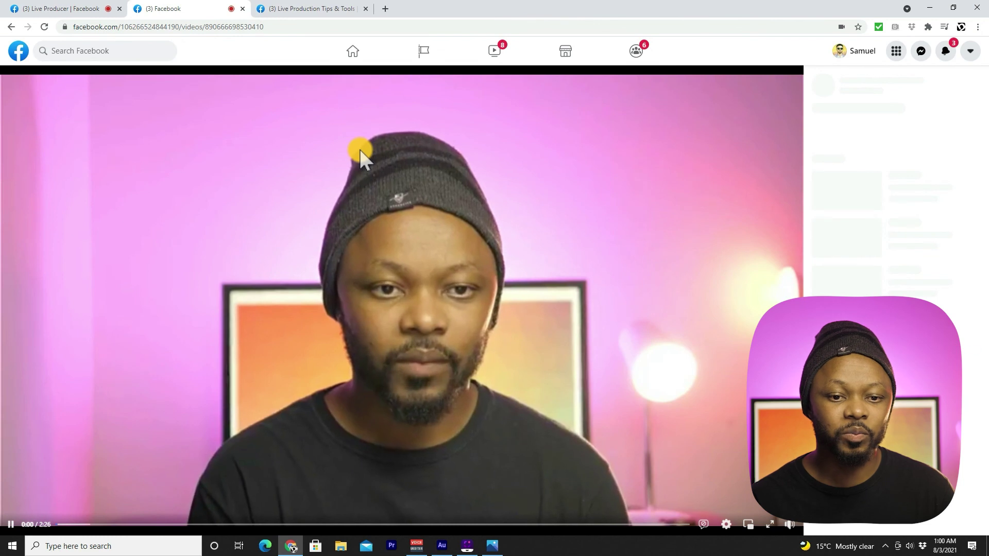